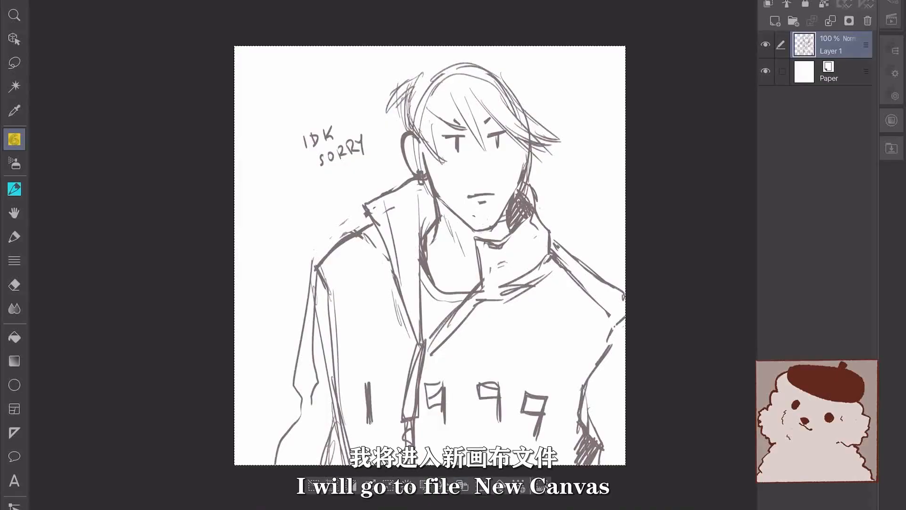
Open new canvas settings and preview the B4, B5, B6, A4, A5 and A6 size presets
left_click(46, 1)
key("super+n")
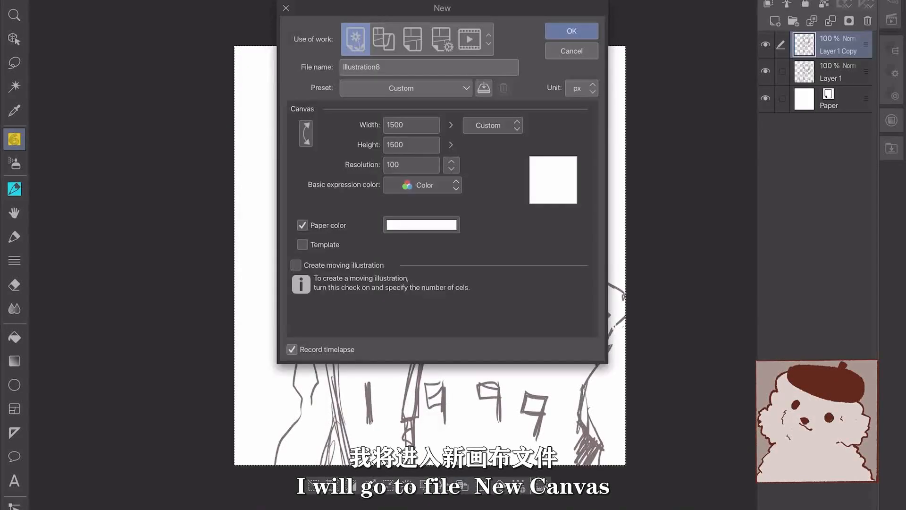
left_click(492, 125)
left_click(493, 141)
left_click(492, 125)
left_click(493, 154)
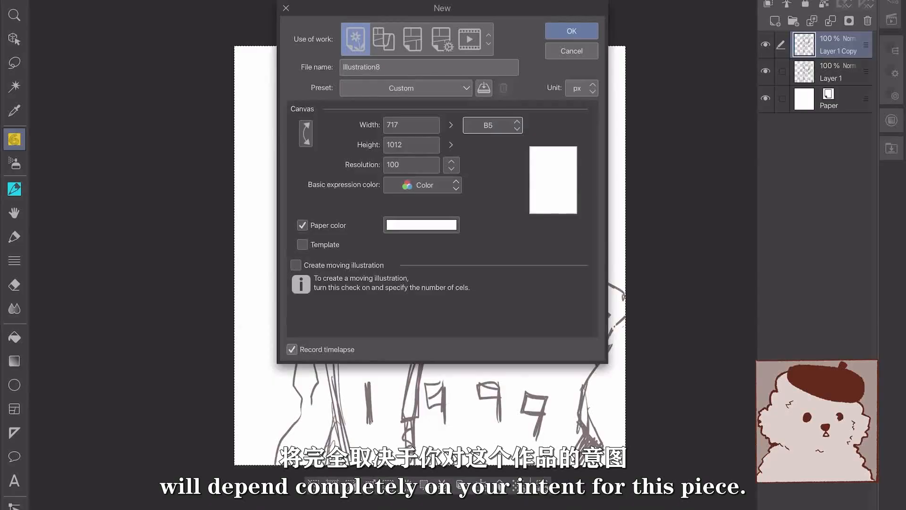
left_click(493, 125)
left_click(492, 167)
left_click(493, 125)
left_click(492, 182)
left_click(492, 125)
left_click(492, 194)
left_click(493, 125)
left_click(492, 208)
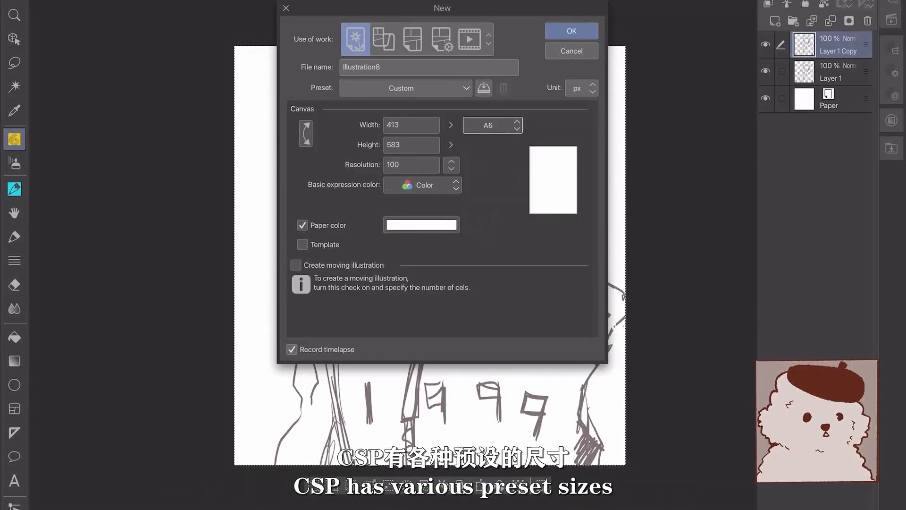
Set the canvas to A4 at 300 resolution, giving 2480 × 3508 pixels
left_click(493, 125)
left_click(492, 141)
left_click(493, 125)
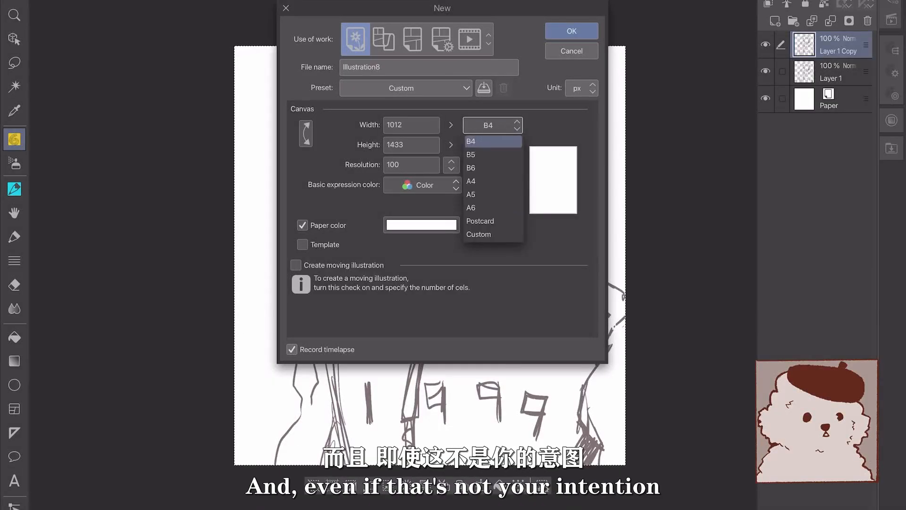
left_click(493, 181)
left_click(451, 165)
left_click(461, 222)
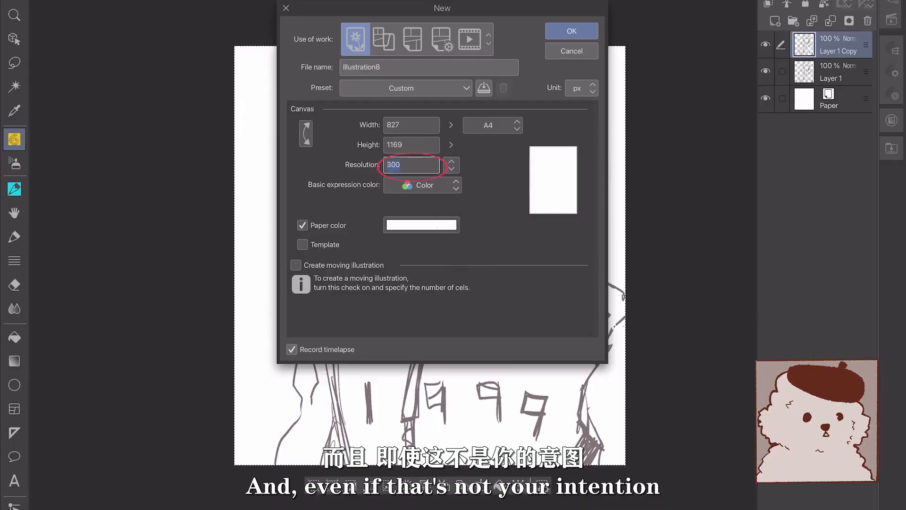
left_click(401, 165)
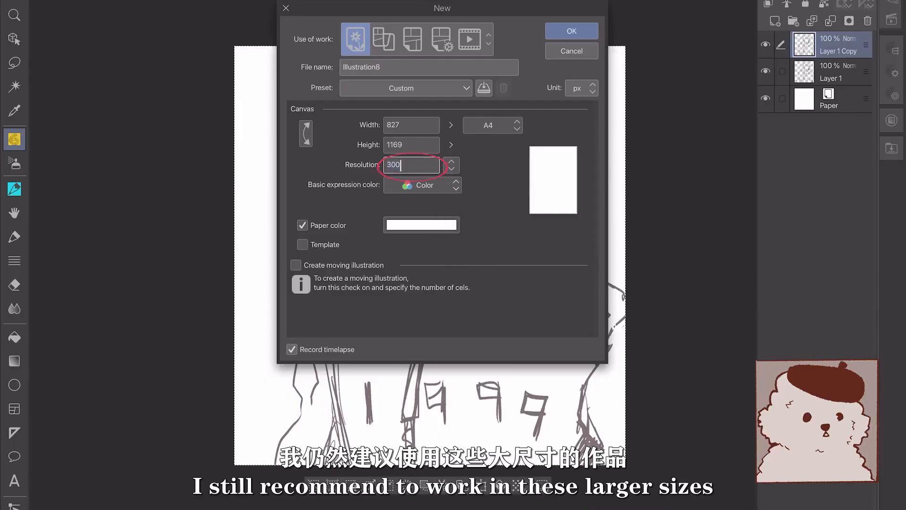
left_click(492, 125)
left_click(492, 141)
left_click(492, 125)
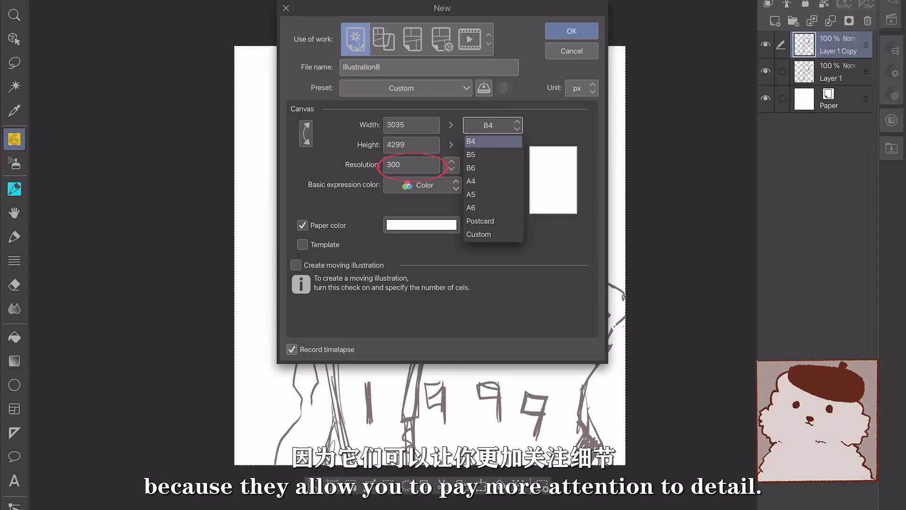
left_click(492, 180)
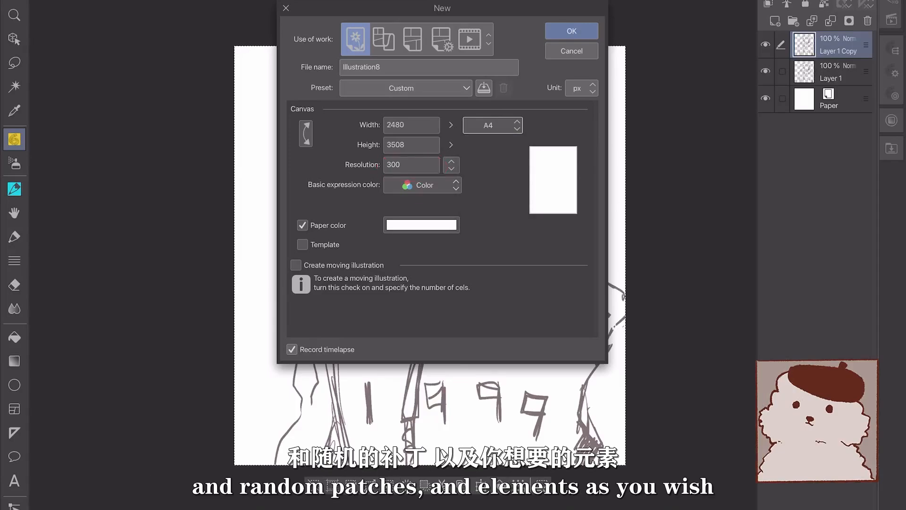
Try the Gray and Monochrome colour modes, then set Basic expression color back to Color
left_click(423, 185)
left_click(423, 218)
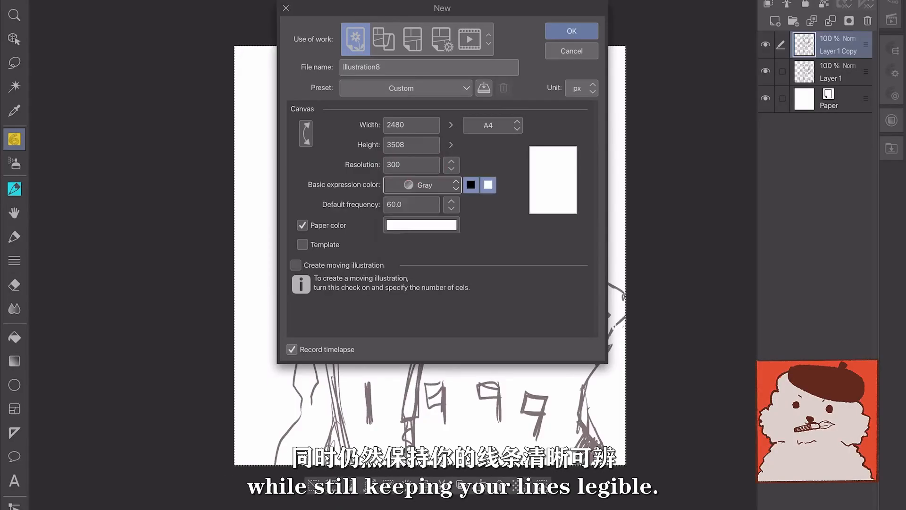
left_click(423, 185)
left_click(423, 234)
left_click(422, 185)
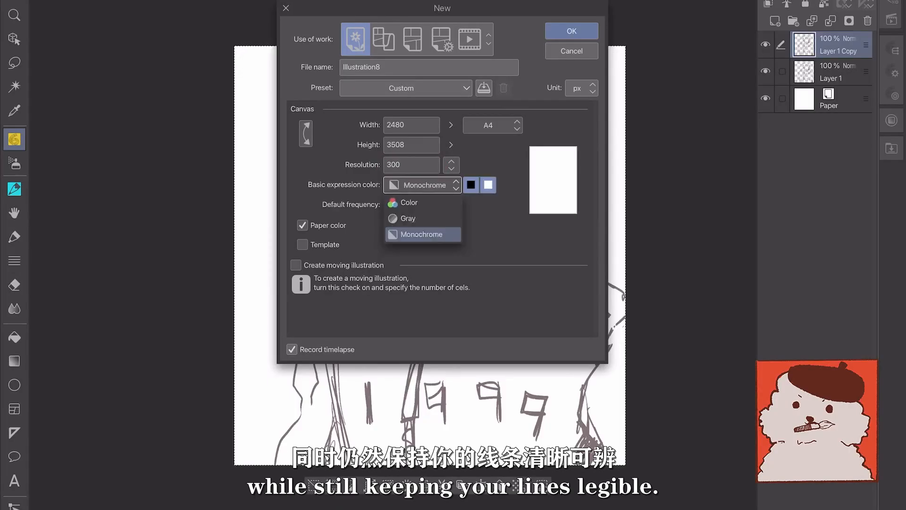
left_click(422, 202)
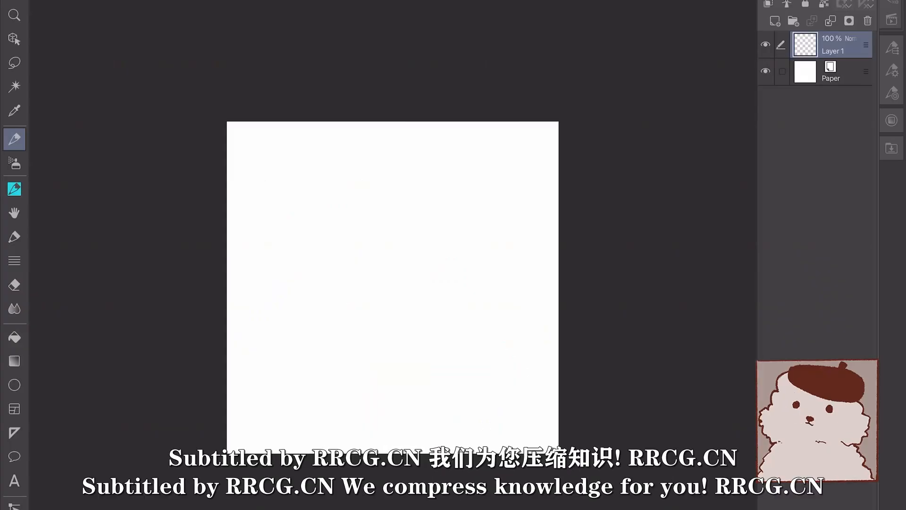
Create a new 1000 × 1000 px canvas with the resolution set to 72 dpi
scroll(392, 283, "up", 3)
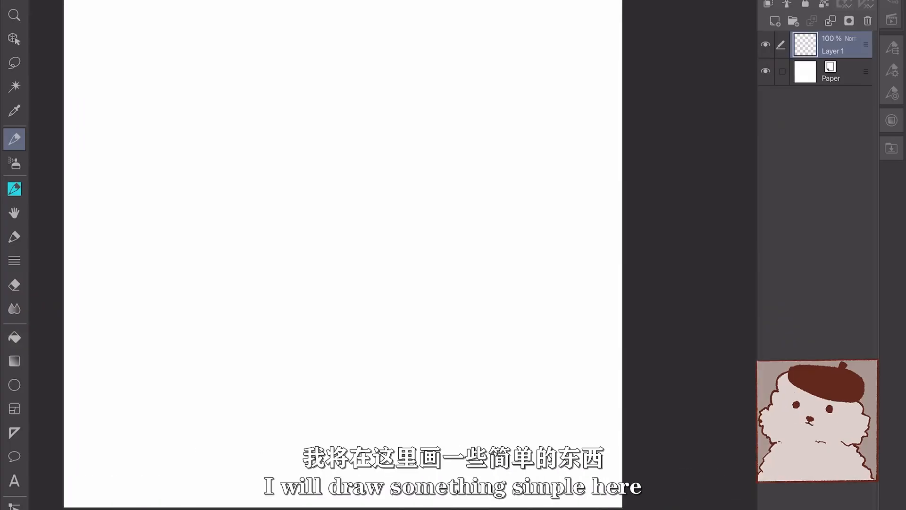
scroll(372, 221, "down", 3)
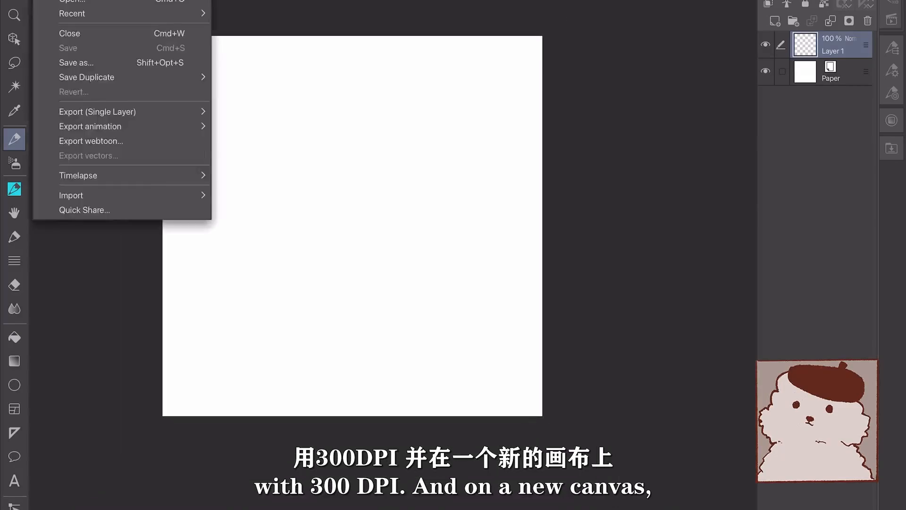
key("super+n")
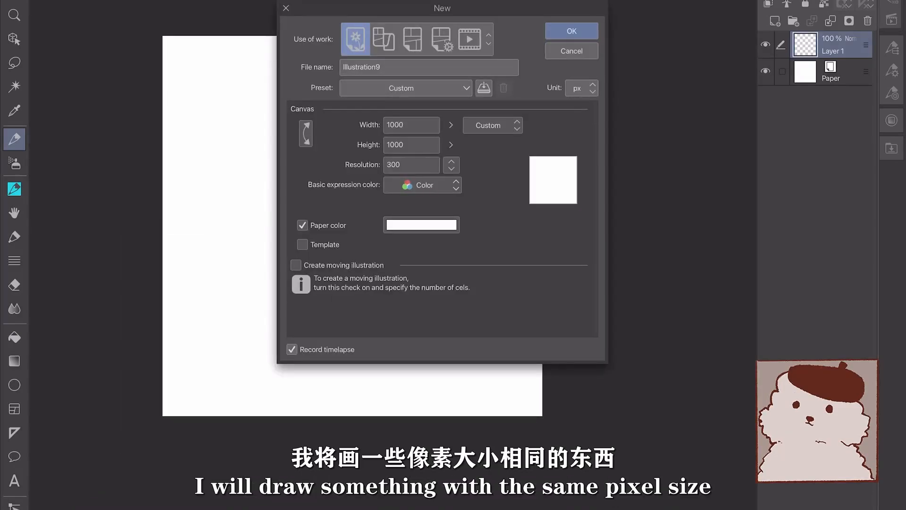
left_click(451, 165)
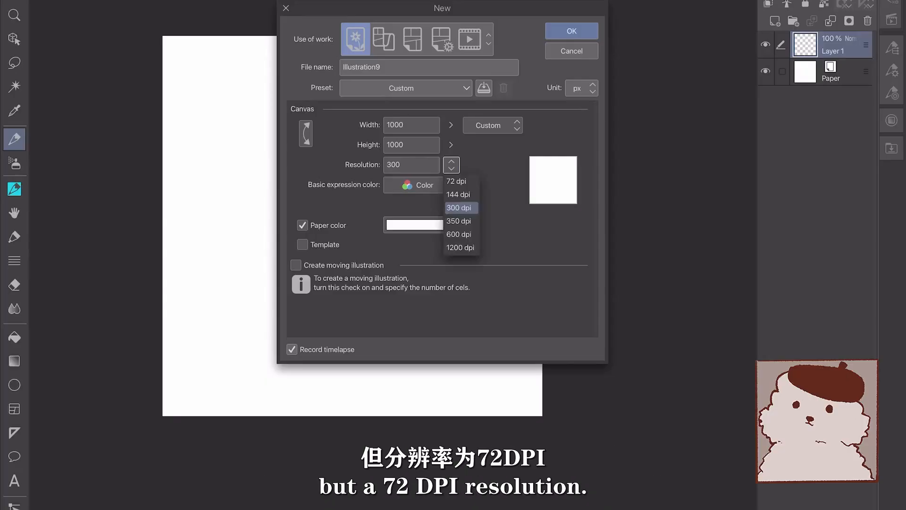
left_click(457, 181)
key("Return")
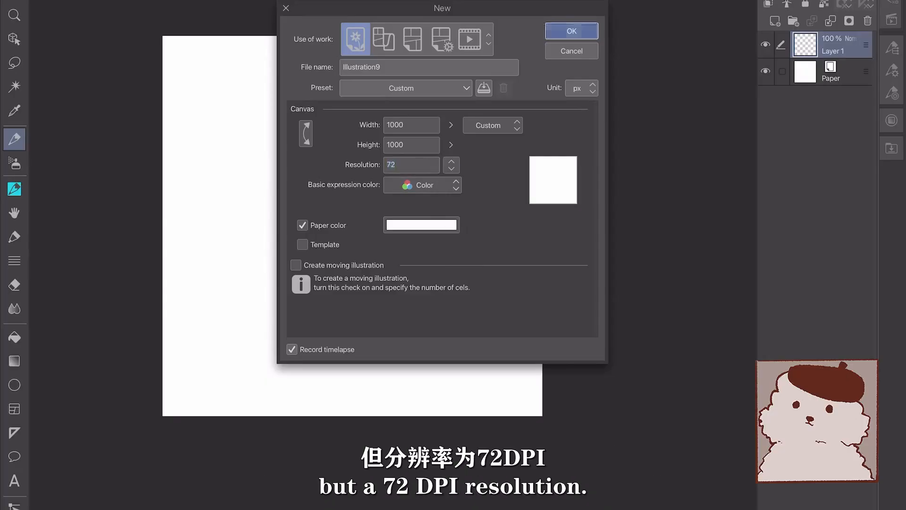
scroll(392, 287, "down", 2)
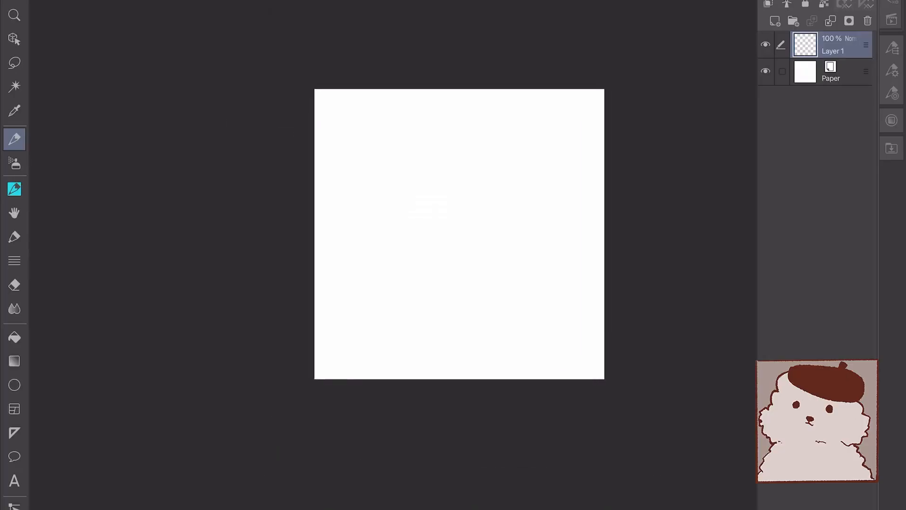
Sketch the fluffy scalloped outline of the dog's head and its two small eyes
scroll(444, 223, "up", 1)
scroll(429, 232, "up", 1)
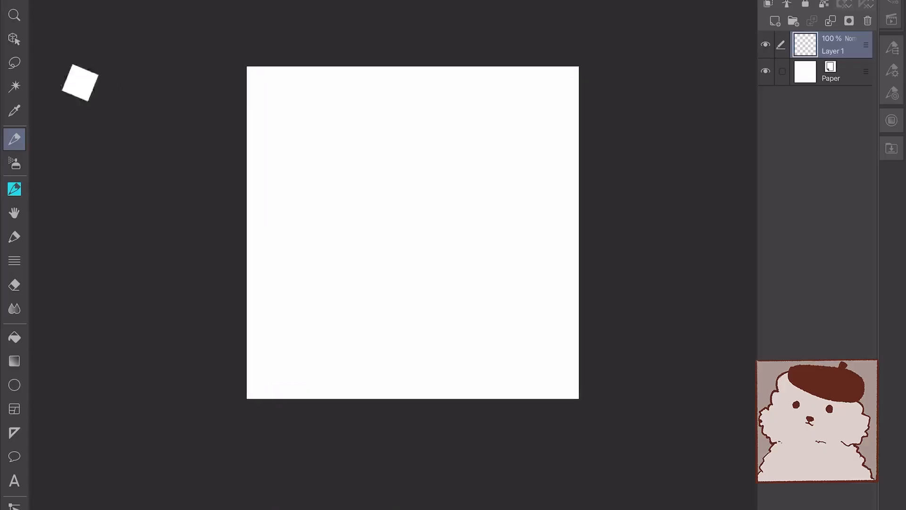
mouse_move(376, 133)
left_mouse_down()
mouse_move(325, 193)
mouse_move(329, 218)
mouse_move(411, 131)
mouse_move(442, 131)
mouse_move(499, 153)
mouse_move(505, 182)
mouse_move(484, 212)
left_mouse_up()
mouse_move(337, 218)
left_mouse_down()
mouse_move(361, 282)
mouse_move(407, 302)
mouse_move(491, 269)
mouse_move(482, 211)
left_mouse_up()
mouse_move(381, 179)
left_mouse_down()
mouse_move(437, 183)
mouse_move(416, 194)
mouse_move(416, 204)
left_mouse_up()
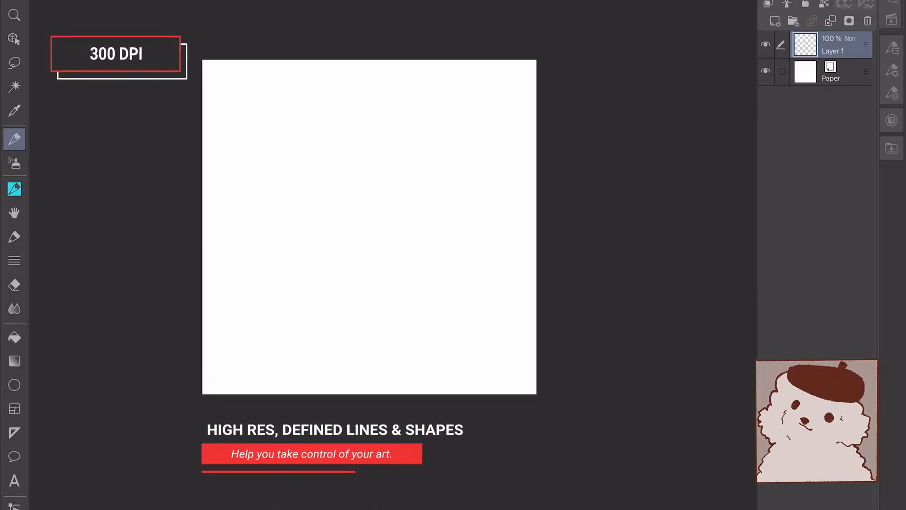
Draw the wavy outline around the fluffy dog, adding a short tail
mouse_move(323, 147)
left_mouse_down()
mouse_move(300, 165)
mouse_move(300, 232)
mouse_move(323, 245)
mouse_move(373, 133)
mouse_move(442, 149)
left_mouse_up()
mouse_move(443, 151)
left_mouse_down()
mouse_move(460, 174)
mouse_move(456, 214)
mouse_move(435, 228)
left_mouse_up()
mouse_move(323, 245)
left_mouse_down()
mouse_move(296, 293)
mouse_move(313, 314)
mouse_move(430, 309)
mouse_move(455, 268)
left_mouse_up()
left_click_drag(435, 226, 460, 255)
Draw the nose and left eye, then draw the right eye and undo it
mouse_move(362, 206)
left_mouse_down()
mouse_move(371, 211)
mouse_move(344, 189)
left_mouse_up()
mouse_move(405, 178)
left_mouse_down()
mouse_move(406, 190)
mouse_move(423, 185)
mouse_move(408, 180)
mouse_move(416, 191)
left_mouse_up()
scroll(368, 226, "up", 3)
key("ctrl+z")
Draw the puppy's X-shaped nose and zoom out to see the whole sketch
left_click_drag(326, 245, 337, 258)
left_click_drag(346, 244, 332, 258)
scroll(368, 226, "down", 3)
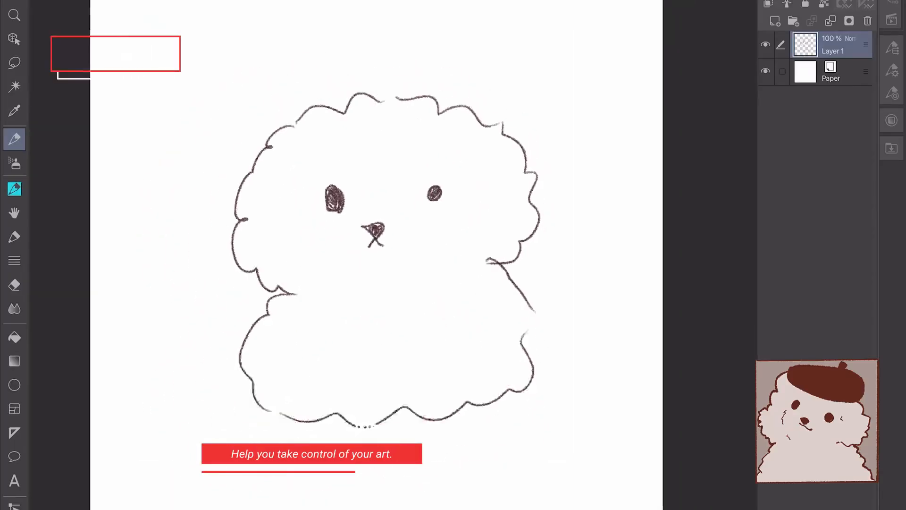
scroll(400, 242, "down", 4)
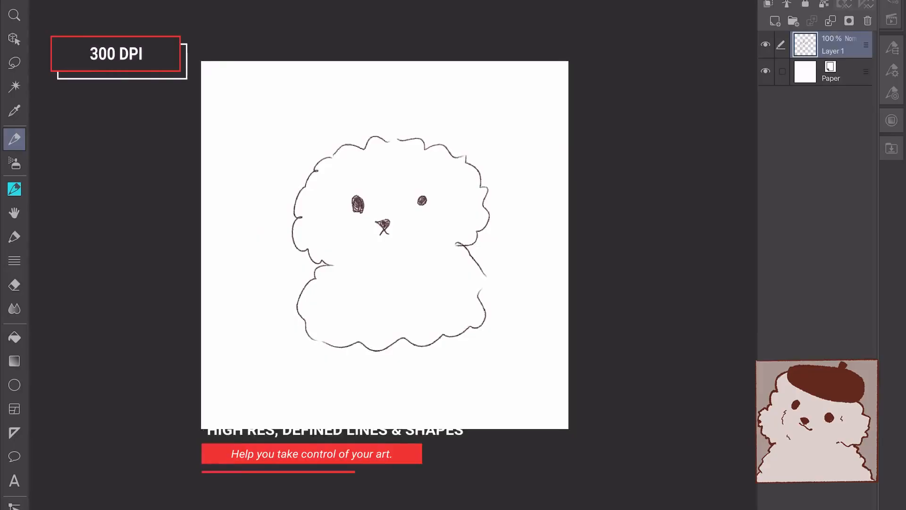
scroll(367, 231, "down", 3)
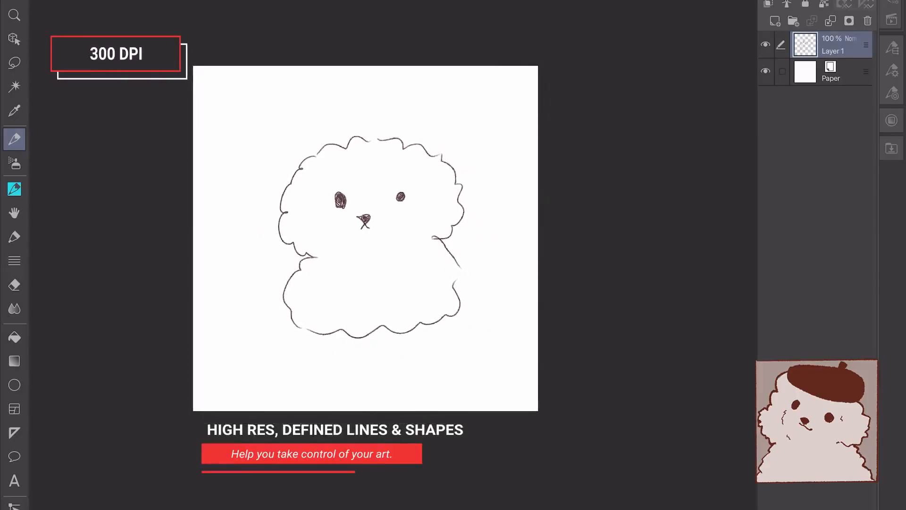
scroll(368, 231, "down", 2)
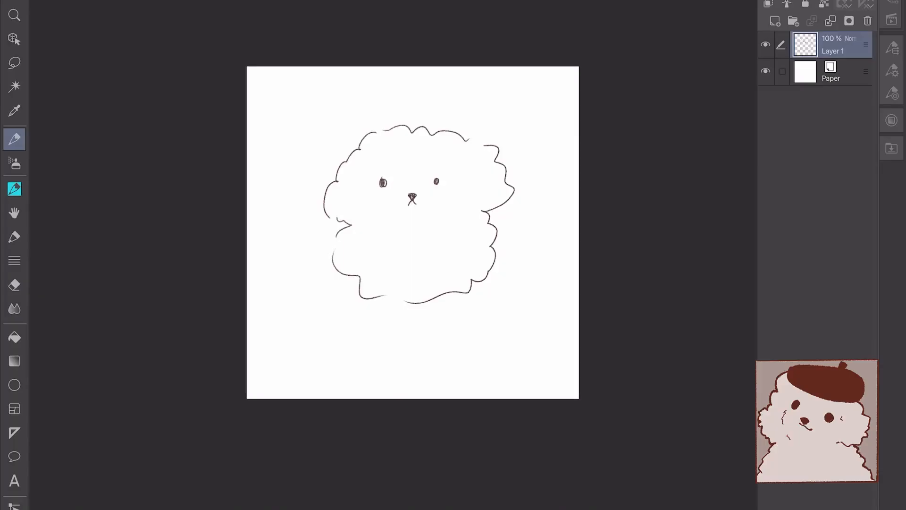
Draw an arrow and a 100% label pointing at the puppy's head
mouse_move(321, 97)
left_mouse_down()
mouse_move(326, 122)
mouse_move(315, 93)
left_mouse_up()
left_click_drag(322, 79, 320, 95)
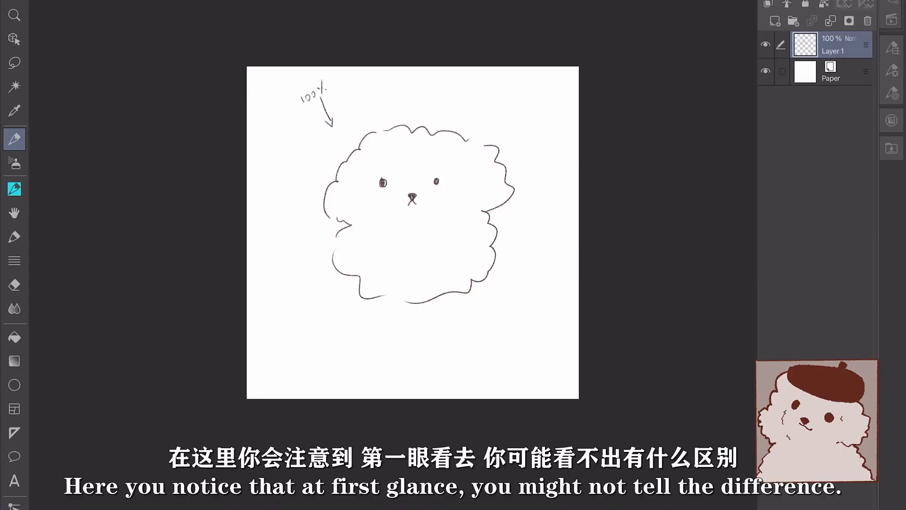
scroll(429, 189, "up", 8)
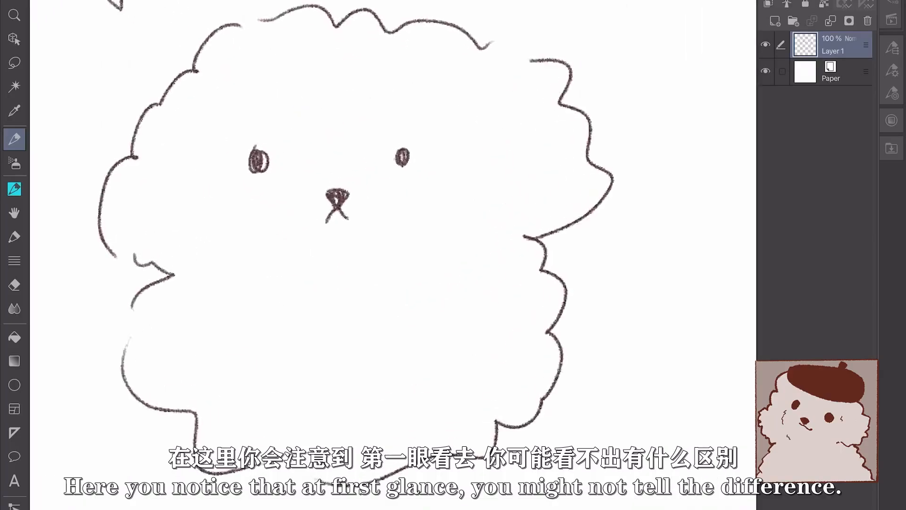
scroll(355, 236, "up", 4)
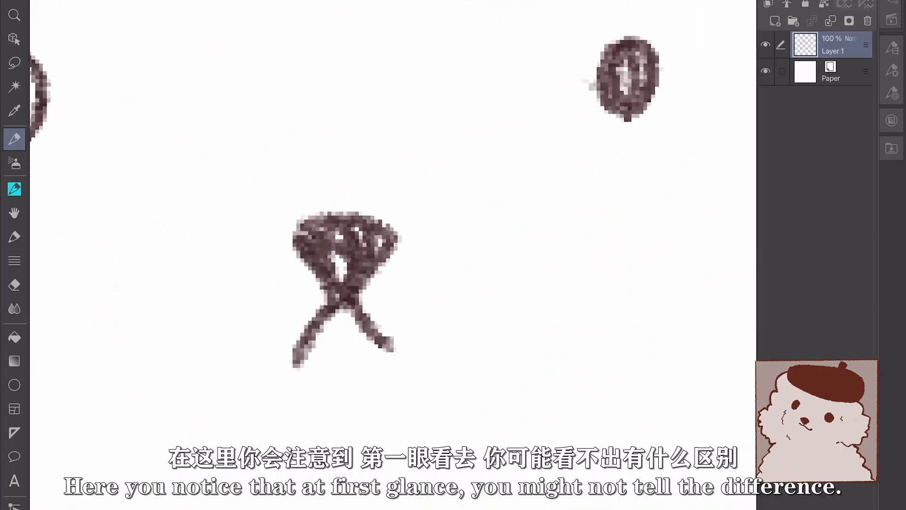
scroll(345, 274, "up", 2)
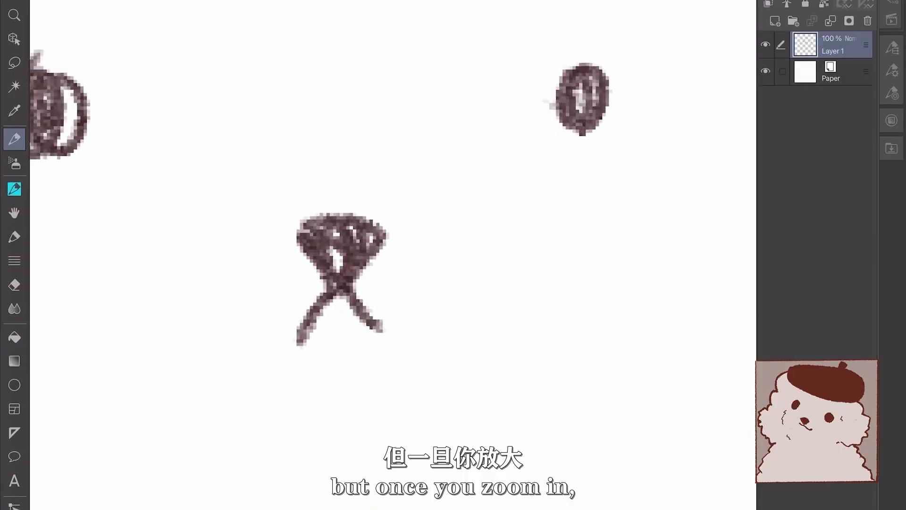
Hand-write 1000% above the puppy's nose on the magnified view
left_click_drag(269, 87, 297, 174)
left_click_drag(331, 76, 331, 80)
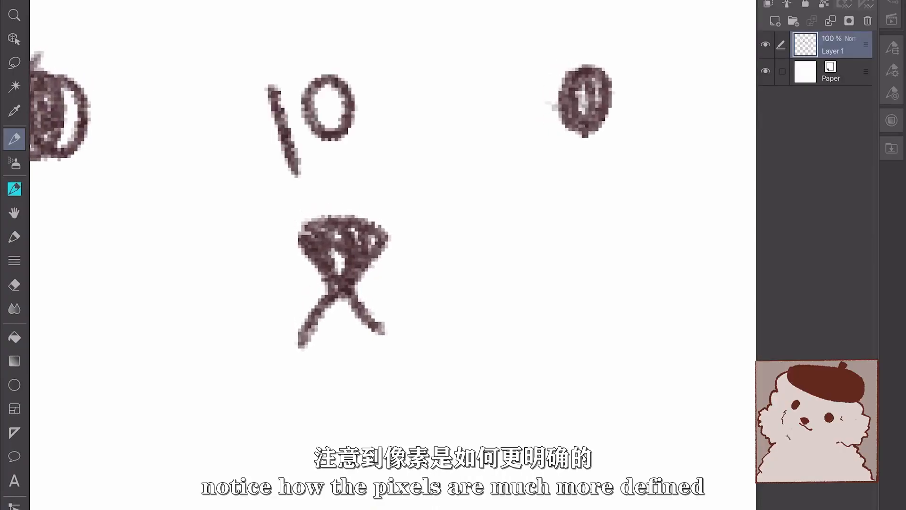
left_click_drag(399, 49, 400, 51)
left_click_drag(463, 33, 510, 22)
left_click_drag(534, 2, 524, 78)
left_click_drag(562, 21, 563, 25)
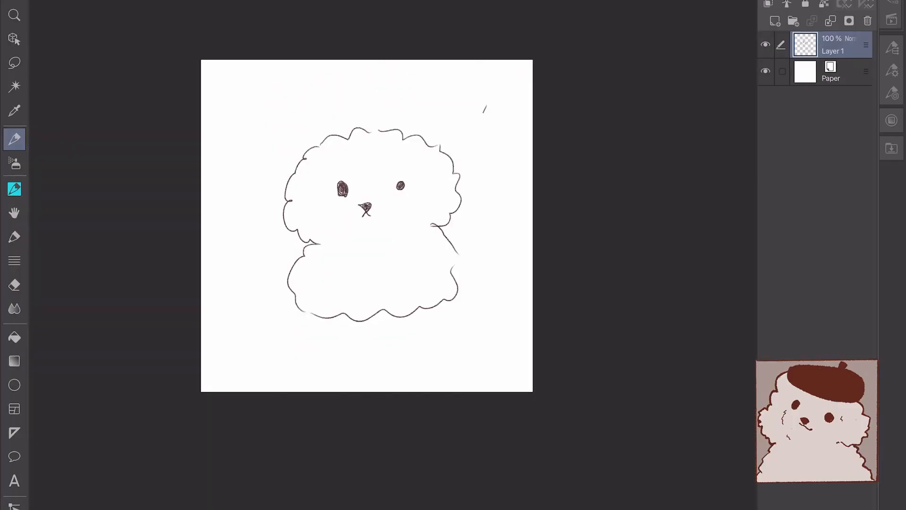
Extend the callout line and write 100% beside it
left_click_drag(486, 106, 476, 126)
left_click_drag(489, 90, 489, 98)
left_click_drag(496, 89, 511, 87)
left_click_drag(517, 74, 514, 90)
Hand-write 1000% beside the enlarged, pixelated left eye
scroll(342, 189, "up", 10)
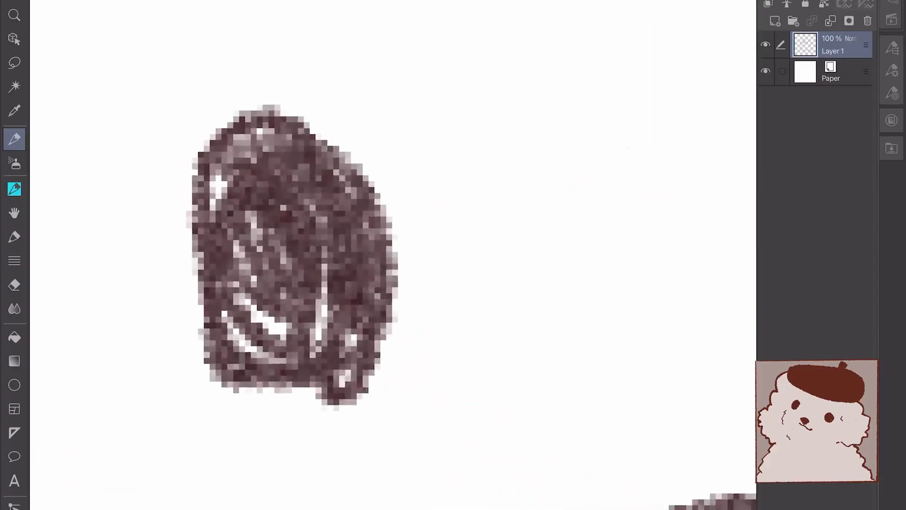
scroll(340, 265, "down", 5)
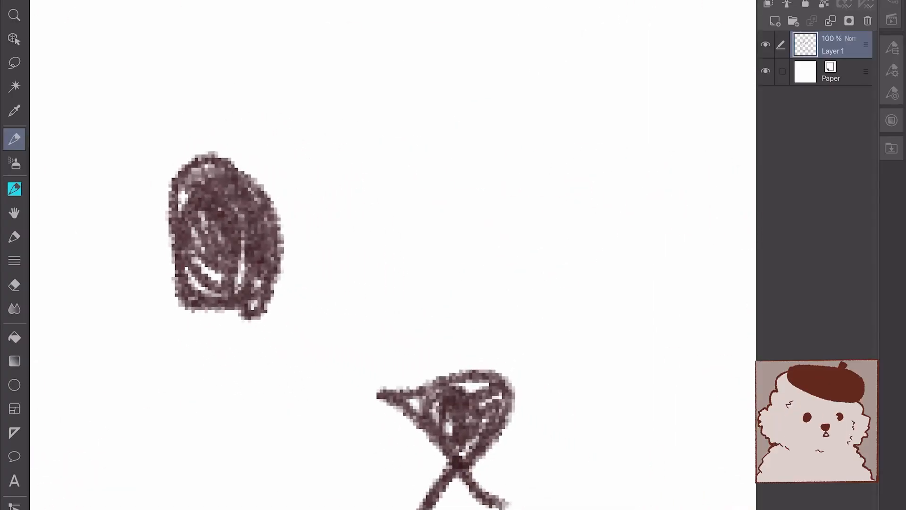
scroll(391, 283, "right", 2)
left_click_drag(373, 185, 380, 283)
left_click_drag(422, 243, 418, 238)
left_click_drag(510, 182, 505, 184)
mouse_move(555, 187)
left_mouse_down()
mouse_move(599, 174)
mouse_move(588, 160)
left_mouse_up()
left_click_drag(666, 96, 628, 236)
left_click_drag(626, 131, 629, 143)
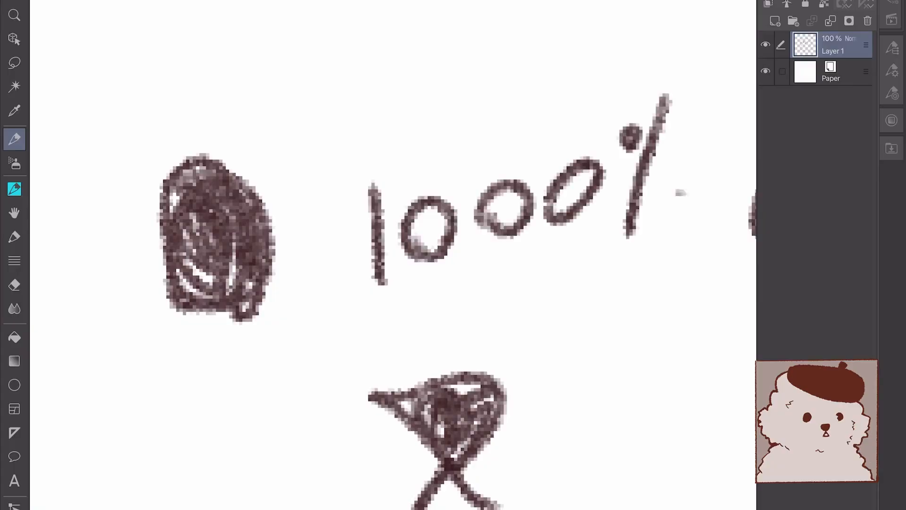
left_click_drag(683, 171, 674, 198)
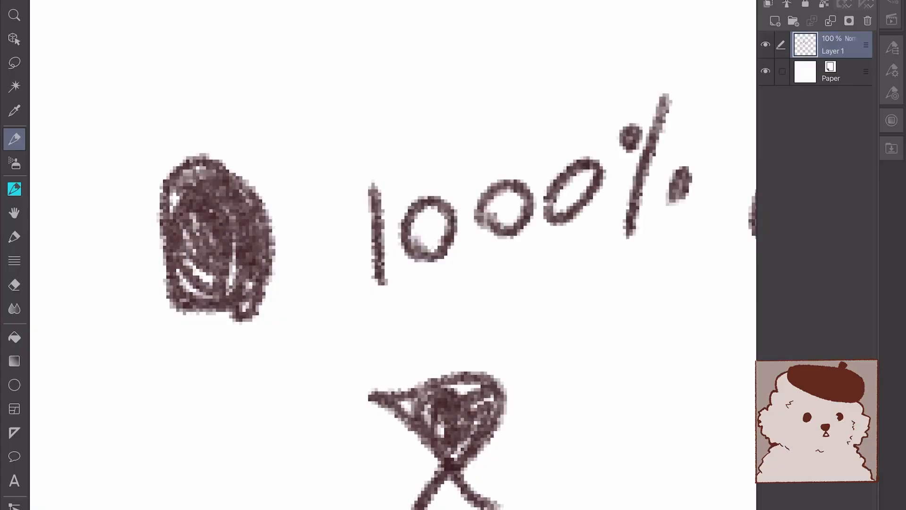
Scribble test zigzags, undo the last one, and switch the pen to Turnip pen
scroll(392, 255, "down", 5)
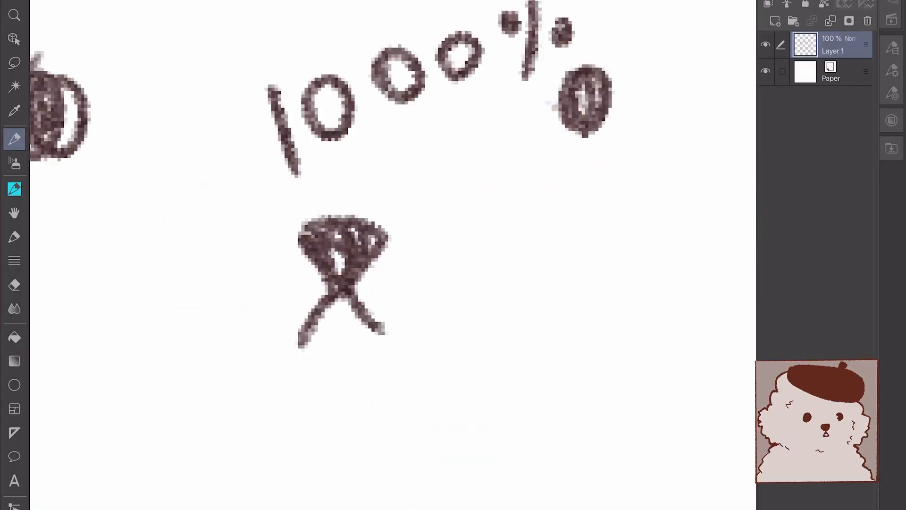
mouse_move(391, 204)
left_mouse_down()
mouse_move(451, 214)
mouse_move(543, 223)
mouse_move(556, 298)
mouse_move(520, 438)
mouse_move(578, 479)
mouse_move(673, 401)
left_mouse_up()
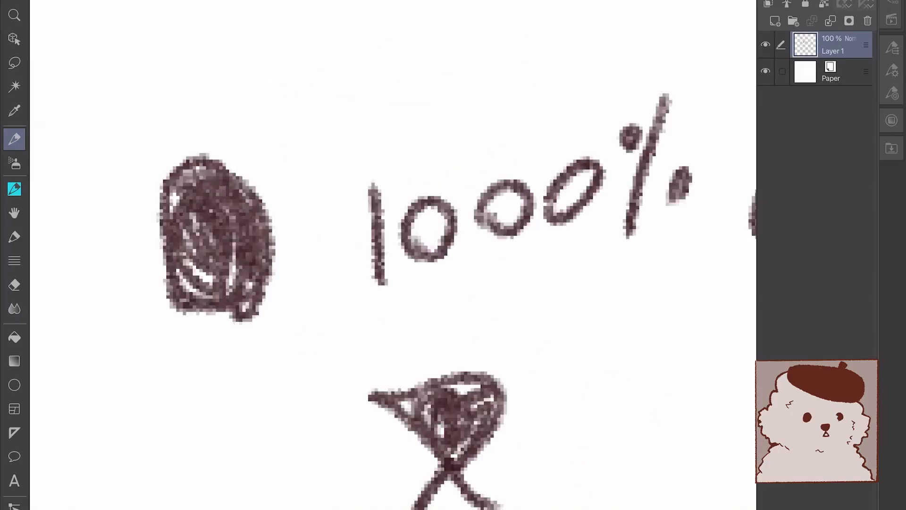
mouse_move(399, 19)
left_mouse_down()
mouse_move(238, 140)
mouse_move(627, 50)
mouse_move(625, 113)
left_mouse_up()
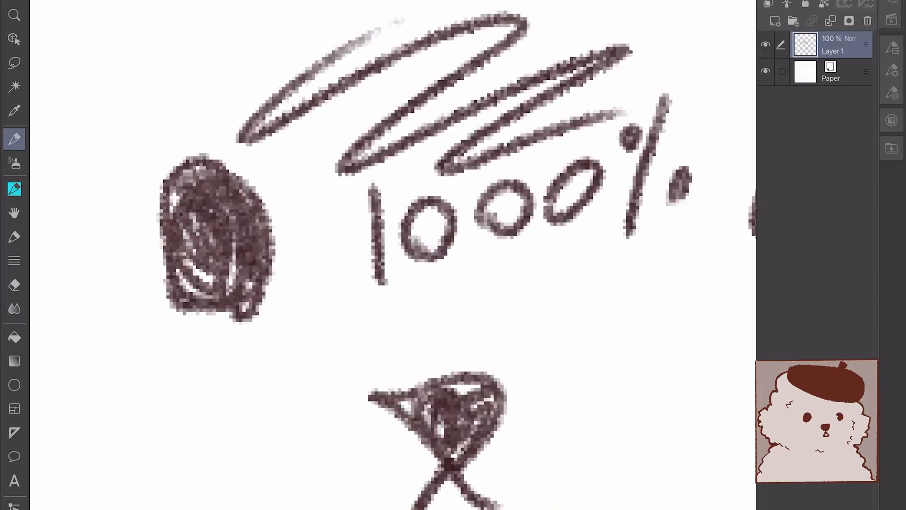
key("ctrl+z")
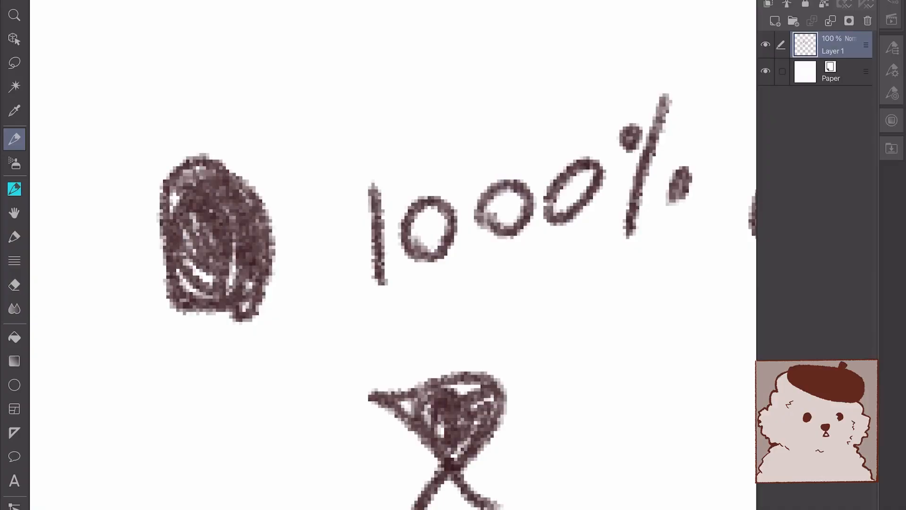
left_click(892, 47)
left_click(815, 22)
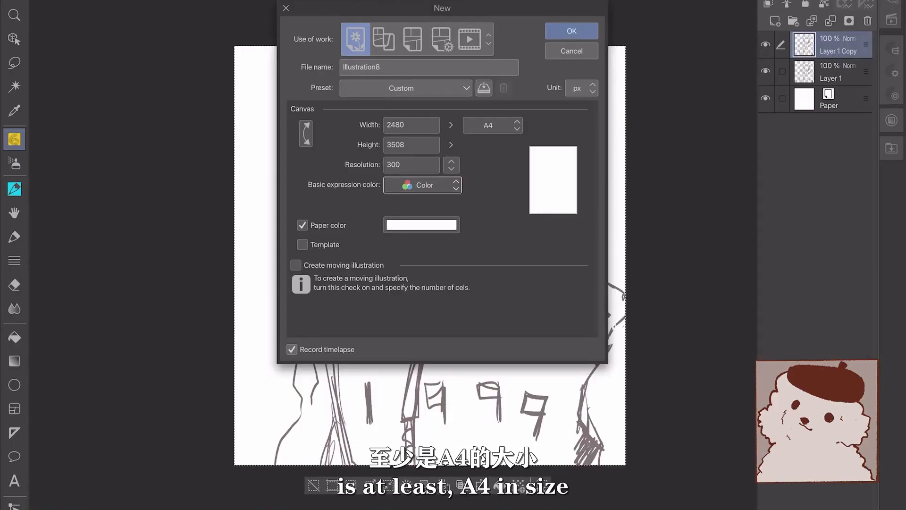
Move to the Paper color setting of the A4, 2480 × 3508 px, 300-resolution canvas
key("Tab")
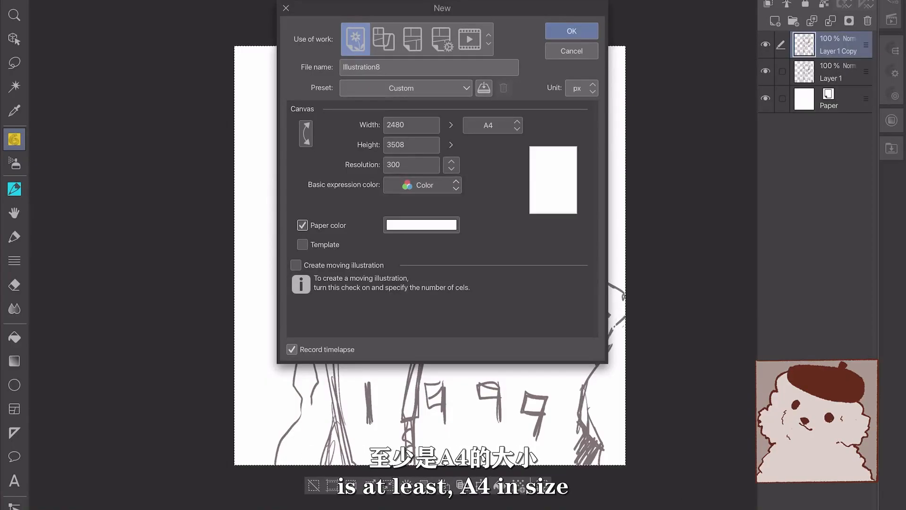